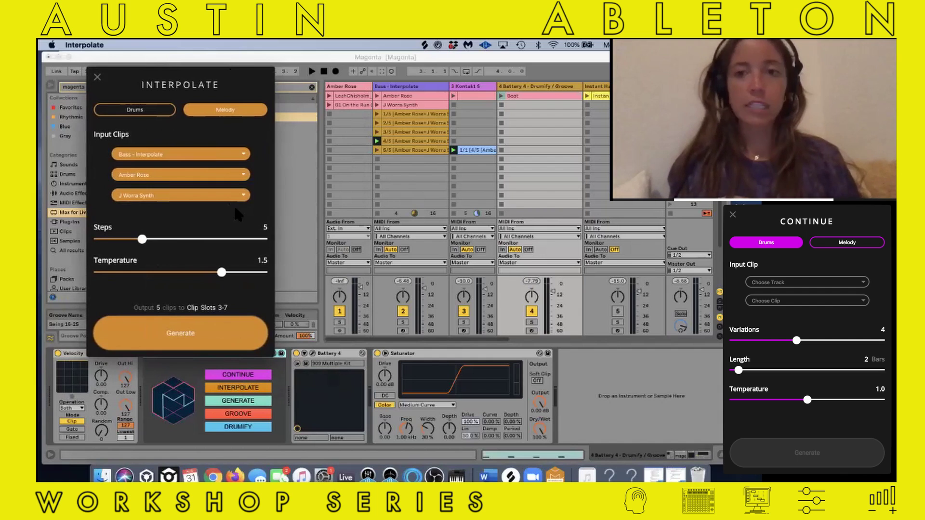
Close Interpolate and open Magenta Studio's Continue tool from the Bass - Interpolate track in Melody mode.
{"action": "left_click", "coordinate": [97, 76]}
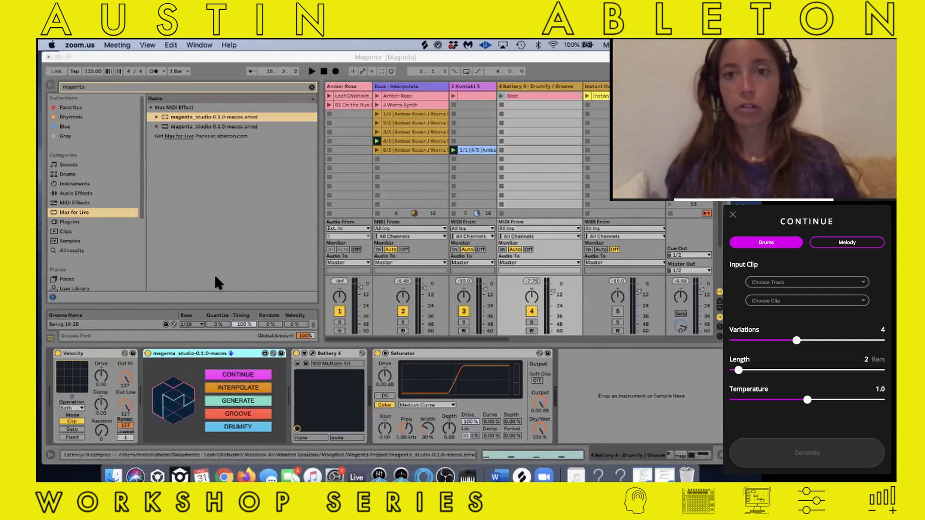
{"action": "left_click", "coordinate": [410, 139]}
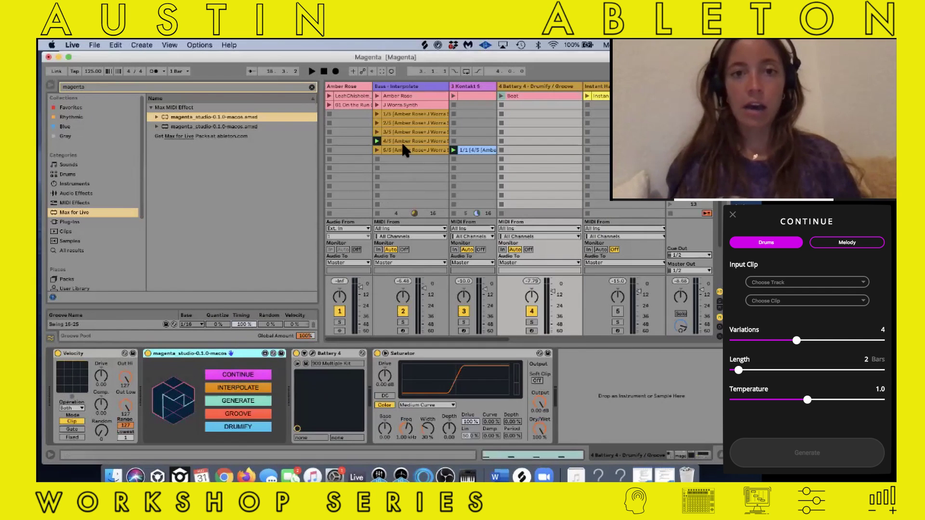
{"action": "left_click", "coordinate": [402, 142]}
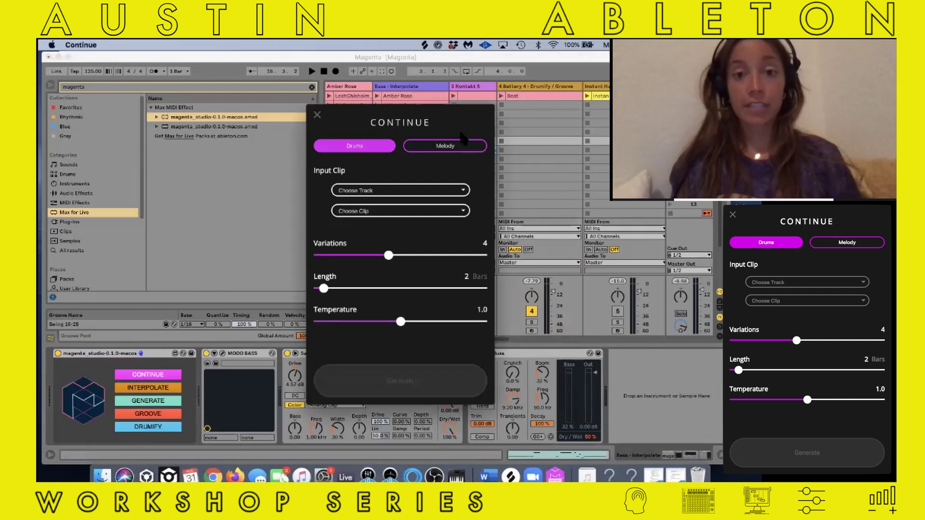
{"action": "left_click_drag", "start_coordinate": [435, 114], "coordinate": [236, 101]}
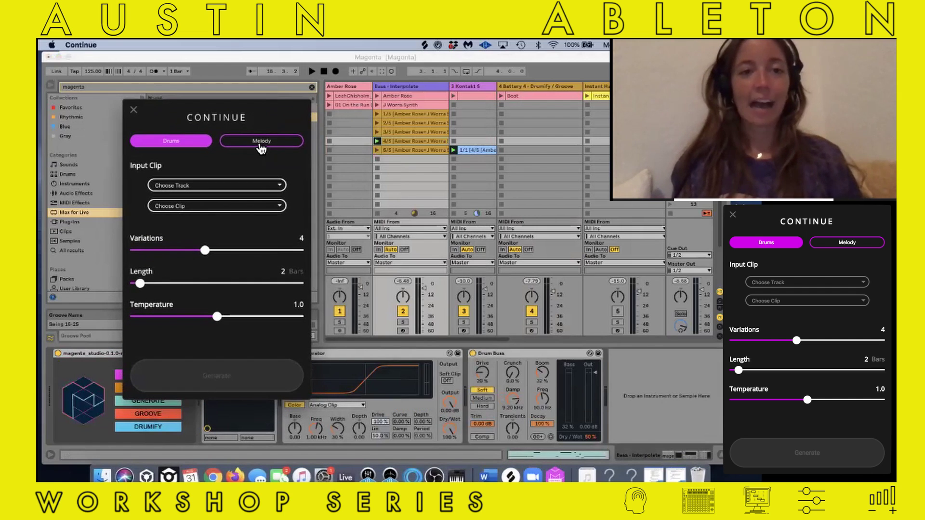
{"action": "left_click", "coordinate": [260, 144]}
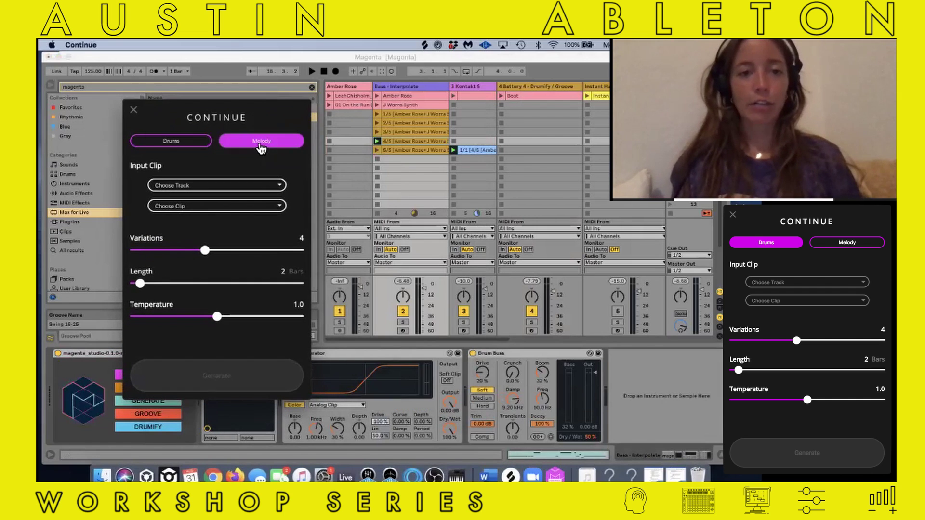
Choose the 4/5 [Amber Rose+J Worra Synth] clip on the Bass - Interpolate track as the Continue input.
{"action": "left_click", "coordinate": [210, 187]}
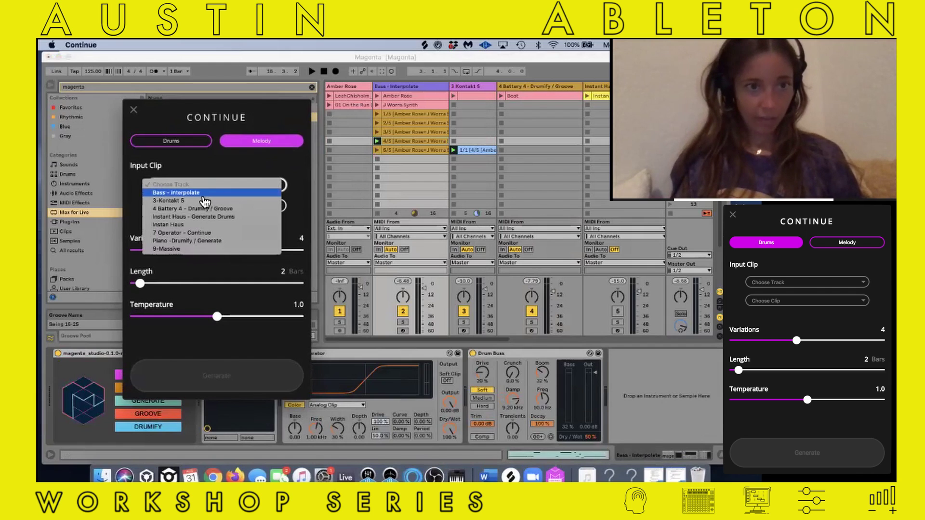
{"action": "left_click", "coordinate": [201, 194]}
{"action": "left_click", "coordinate": [198, 208]}
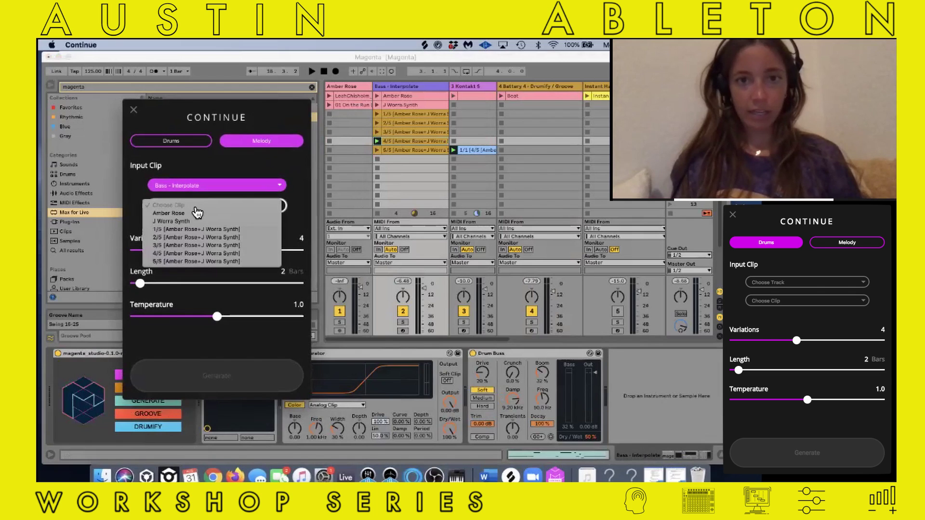
{"action": "left_click", "coordinate": [180, 256]}
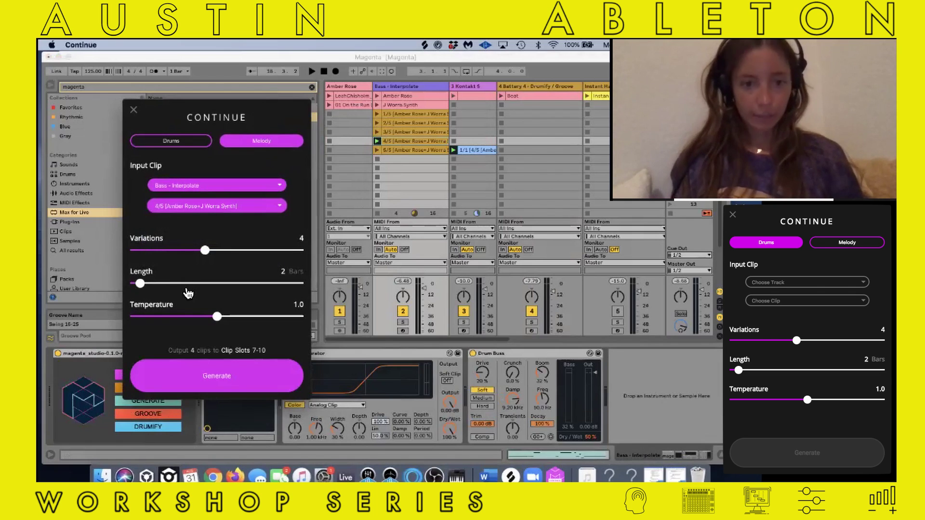
Generate four melody continuations with a length of 4 bars and a temperature of 1.3.
{"action": "left_click_drag", "start_coordinate": [148, 290], "coordinate": [154, 291]}
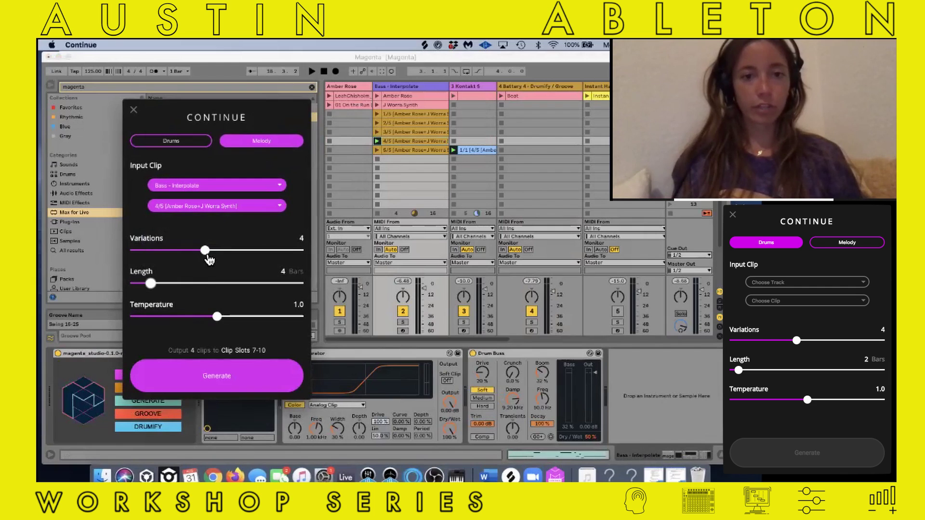
{"action": "left_click_drag", "start_coordinate": [226, 324], "coordinate": [238, 326]}
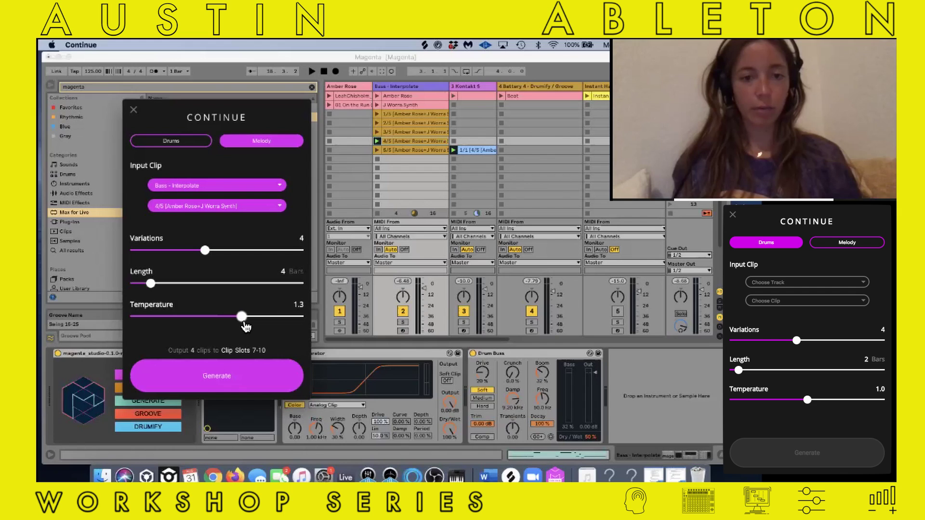
{"action": "left_click", "coordinate": [198, 389]}
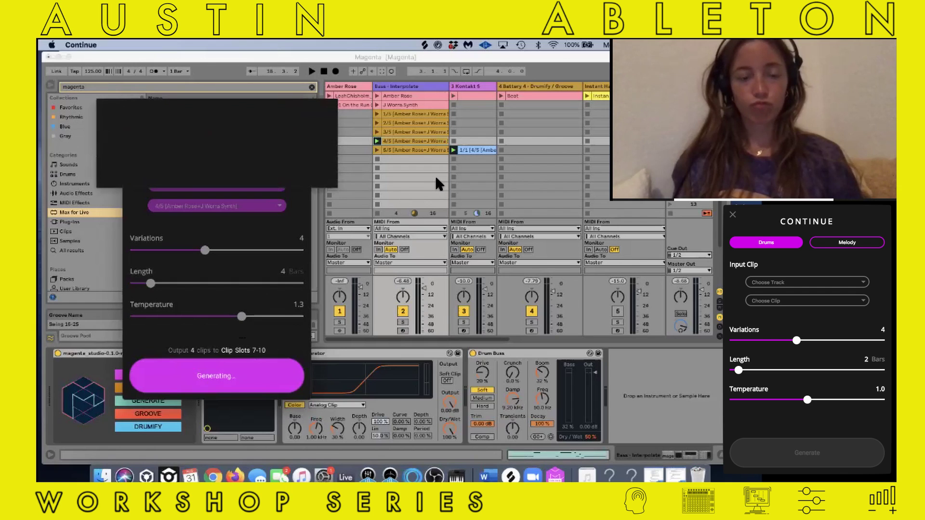
{"action": "left_click", "coordinate": [302, 174]}
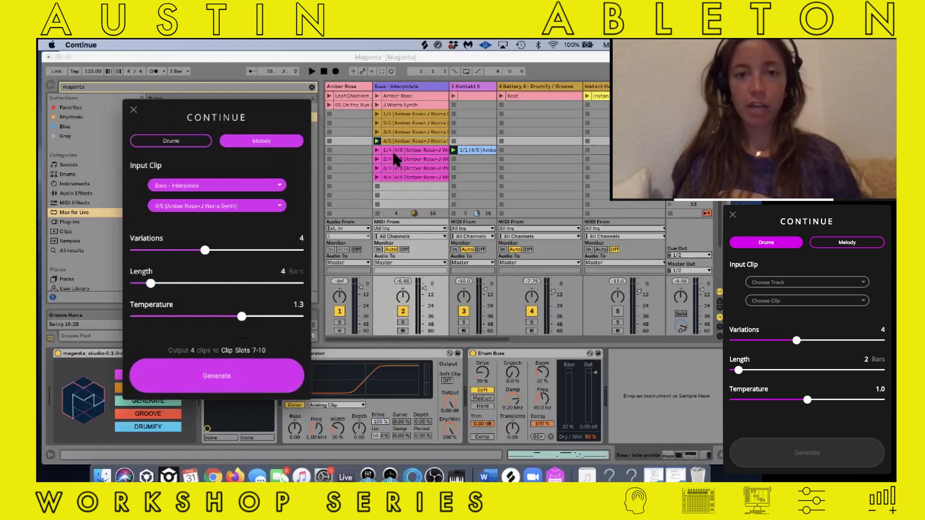
Play the first generated continuation clip on the bass track and examine its notes in the clip editor.
{"action": "left_click", "coordinate": [377, 148]}
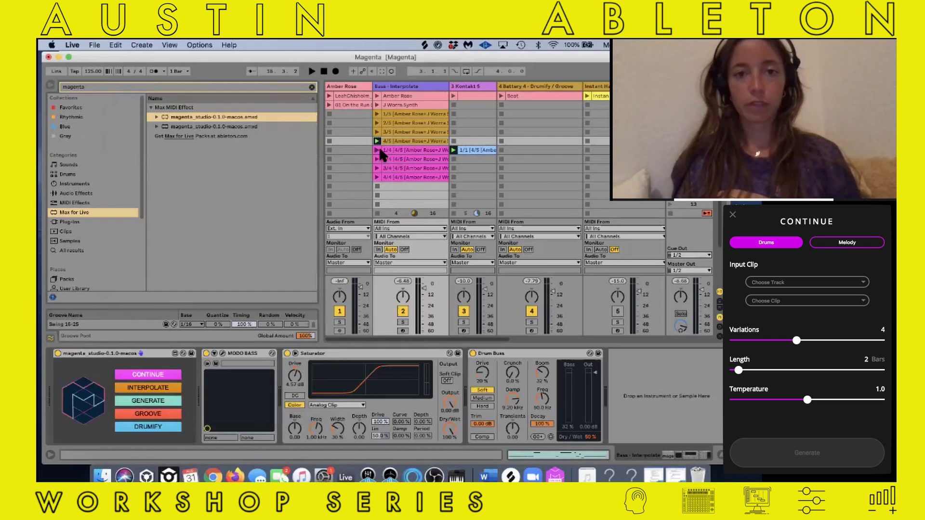
{"action": "left_click", "coordinate": [379, 149]}
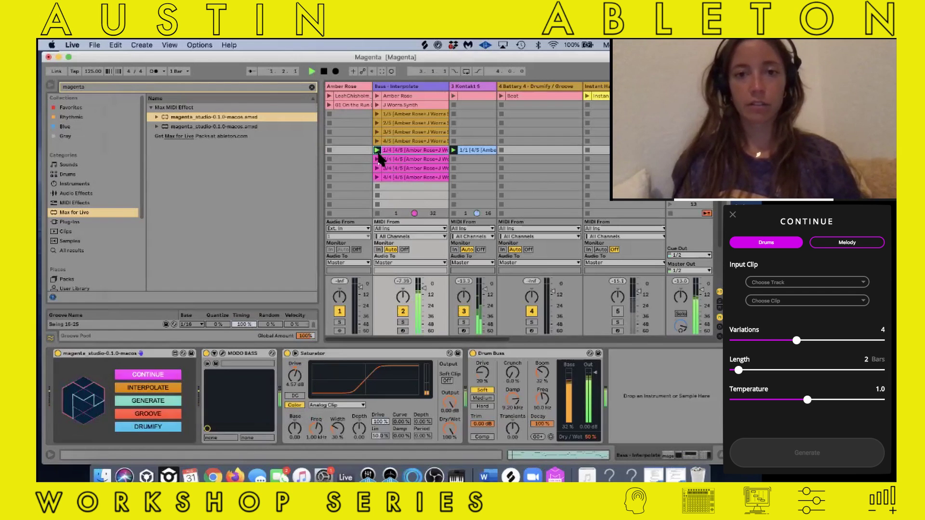
{"action": "left_click", "coordinate": [407, 151]}
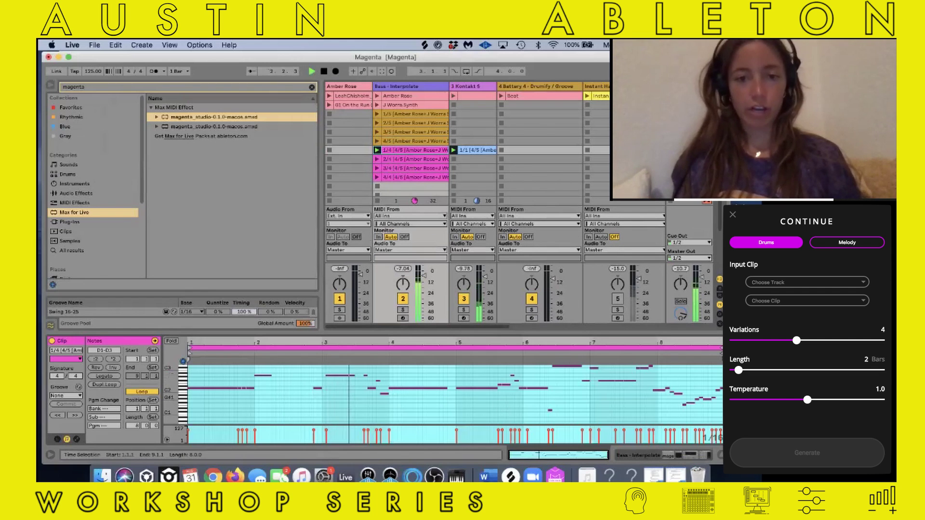
{"action": "scroll", "coordinate": [456, 395], "scroll_direction": "up", "scroll_amount": 2}
{"action": "scroll", "coordinate": [455, 395], "scroll_direction": "down", "scroll_amount": 1}
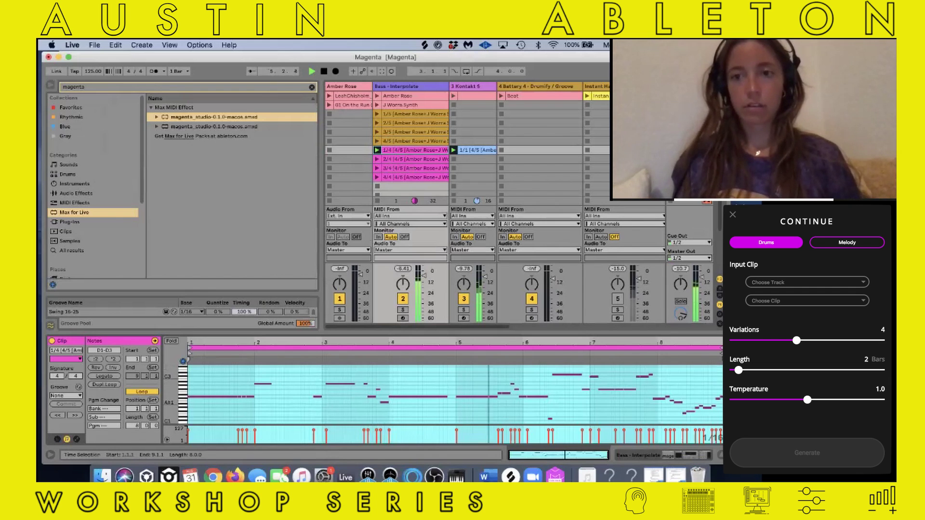
{"action": "scroll", "coordinate": [455, 404], "scroll_direction": "up", "scroll_amount": 2}
{"action": "scroll", "coordinate": [455, 404], "scroll_direction": "down", "scroll_amount": 2}
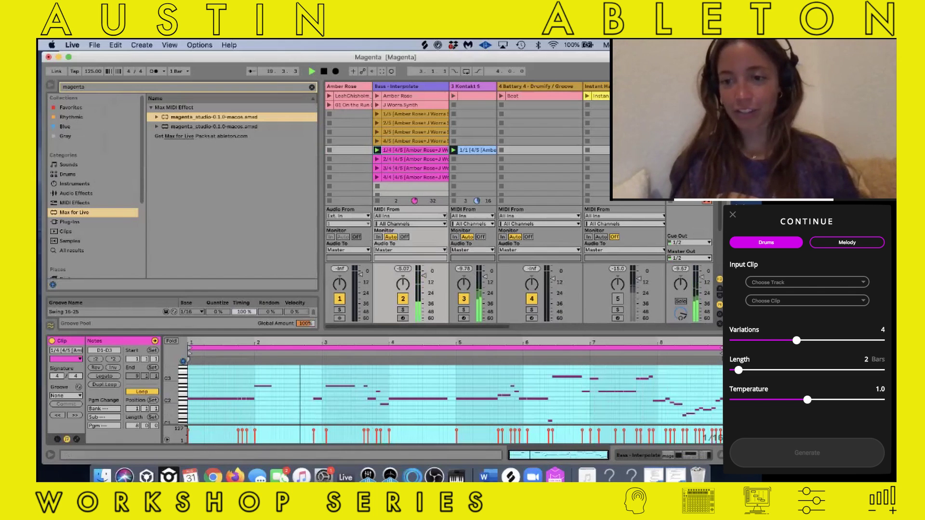
Audition the second, third and fourth continuation clips in turn, and launch the empty clip on the Kontakt 5 track.
{"action": "left_click", "coordinate": [377, 160]}
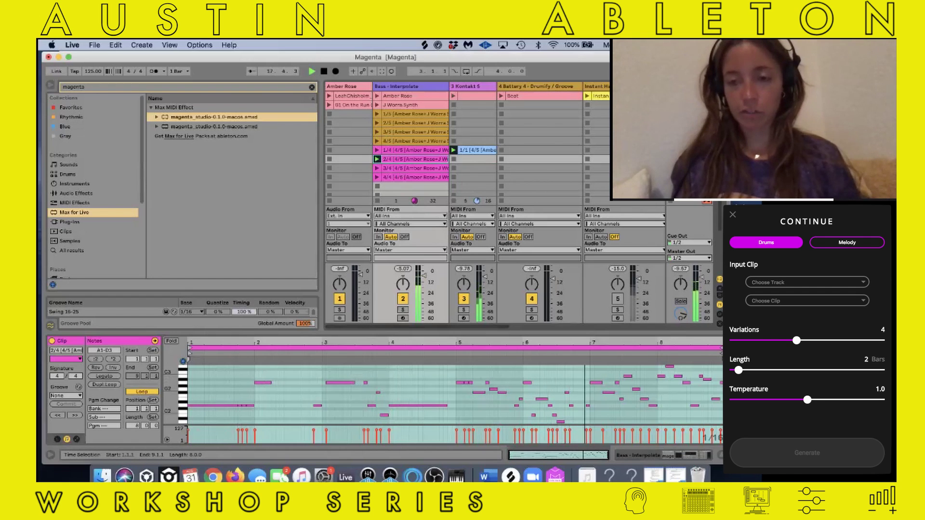
{"action": "left_click", "coordinate": [379, 171]}
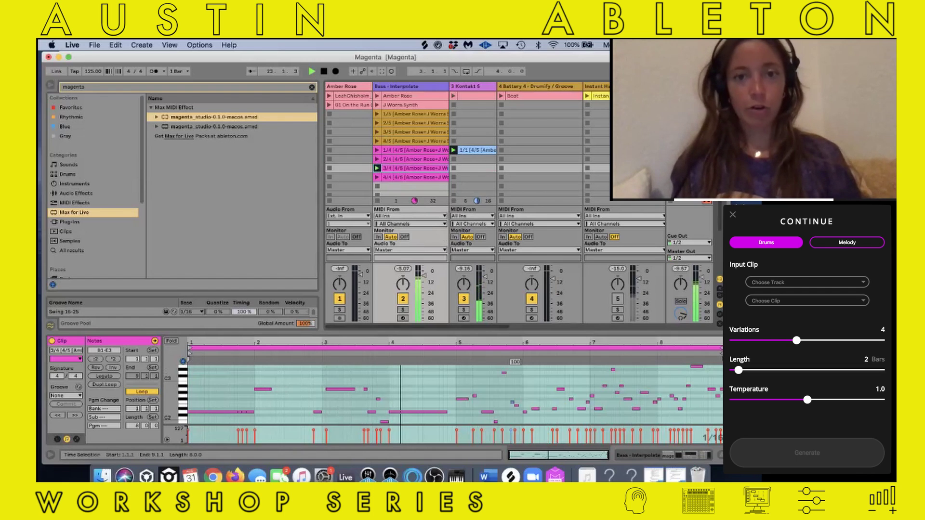
{"action": "left_click", "coordinate": [376, 177]}
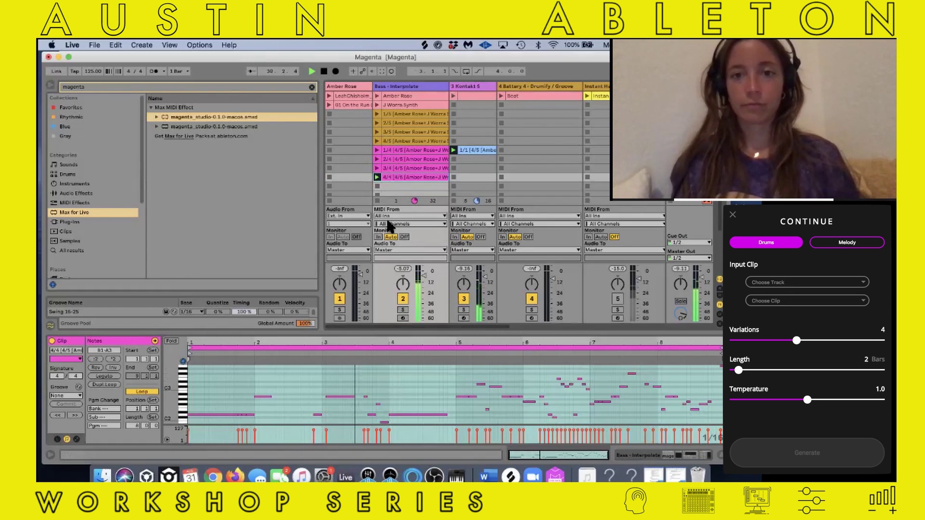
{"action": "left_click", "coordinate": [453, 95]}
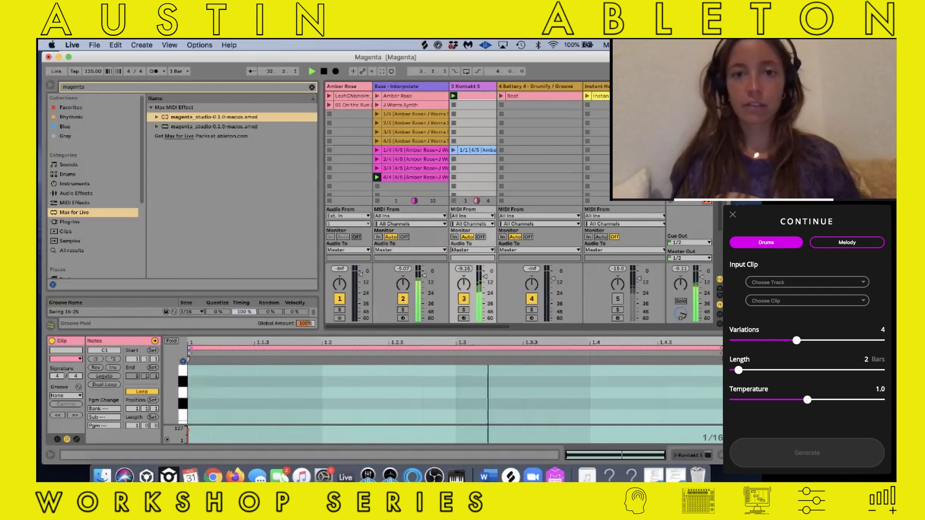
Loop the 4/4 continuation clip from 5.2.2 to 7.1.1 and move its start marker inside the loop.
{"action": "left_click", "coordinate": [418, 177]}
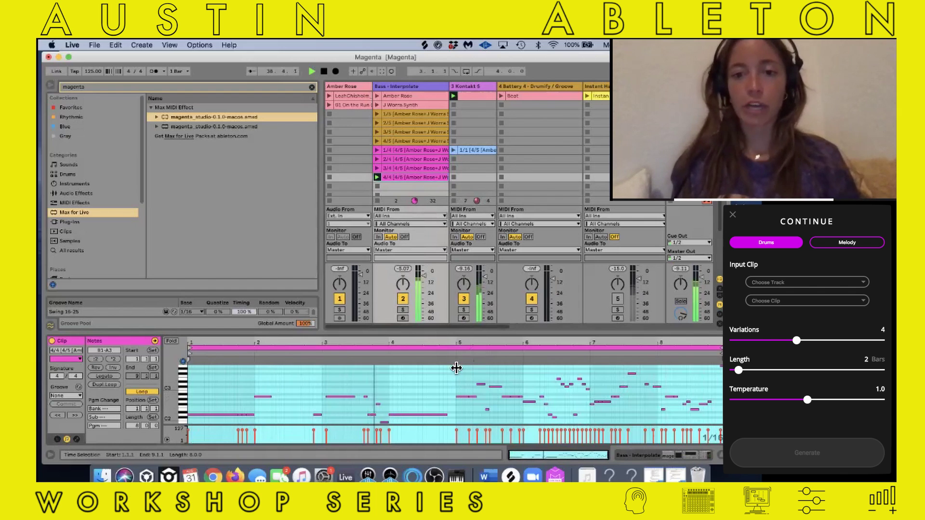
{"action": "left_click_drag", "start_coordinate": [292, 332], "coordinate": [291, 243]}
{"action": "left_click_drag", "start_coordinate": [191, 259], "coordinate": [479, 306]}
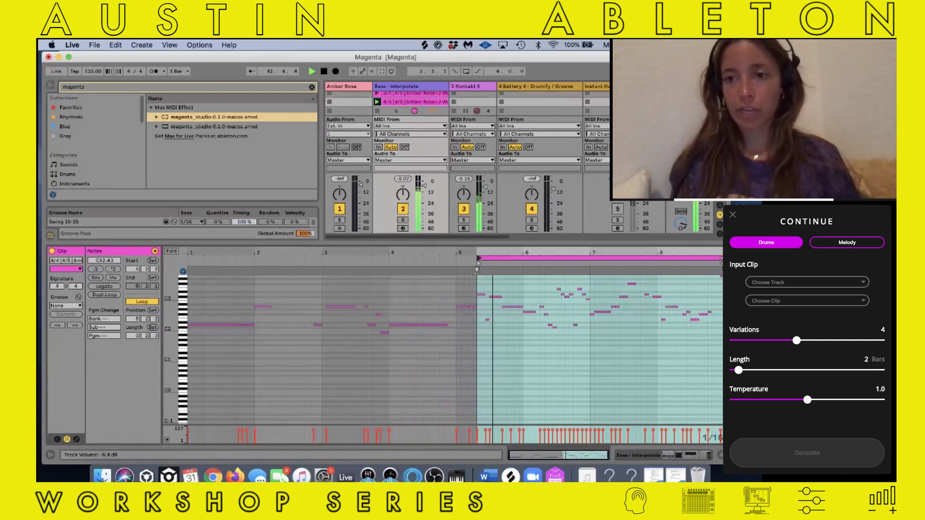
{"action": "left_click_drag", "start_coordinate": [721, 258], "coordinate": [588, 259]}
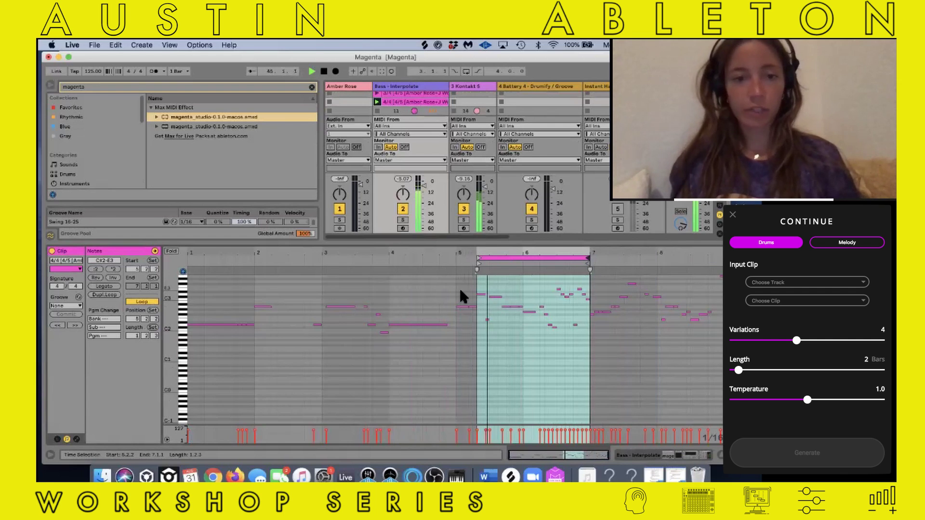
{"action": "left_click", "coordinate": [494, 267]}
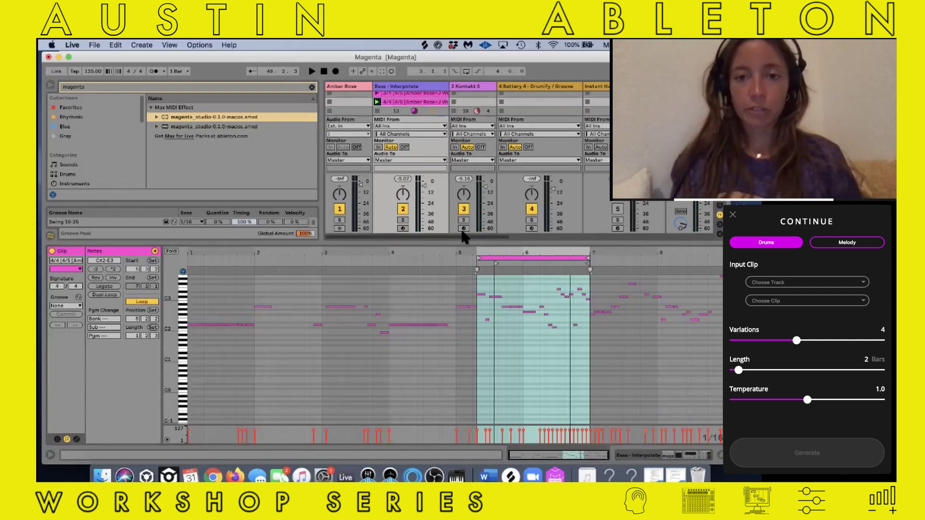
{"action": "left_click_drag", "start_coordinate": [465, 246], "coordinate": [453, 347]}
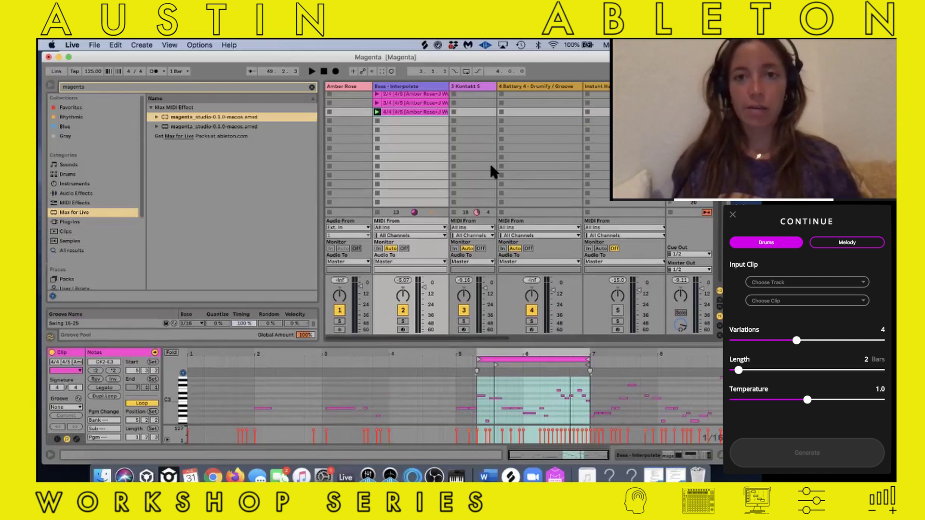
Select the Piano -Drumify / Generate track and open its Magenta Studio Generate tool for a melody.
{"action": "scroll", "coordinate": [491, 166], "scroll_direction": "right", "scroll_amount": 10}
{"action": "scroll", "coordinate": [491, 167], "scroll_direction": "right", "scroll_amount": 4}
{"action": "scroll", "coordinate": [490, 167], "scroll_direction": "up", "scroll_amount": 2}
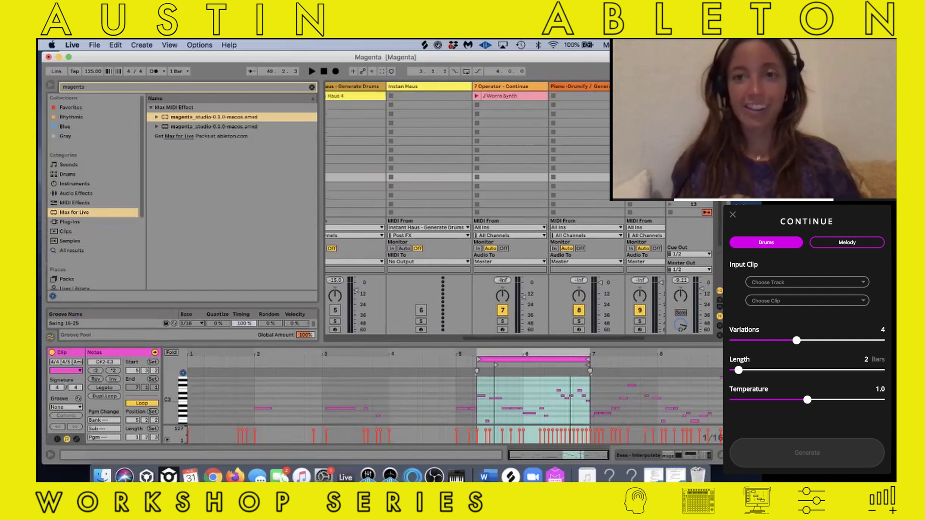
{"action": "double_click", "coordinate": [579, 87]}
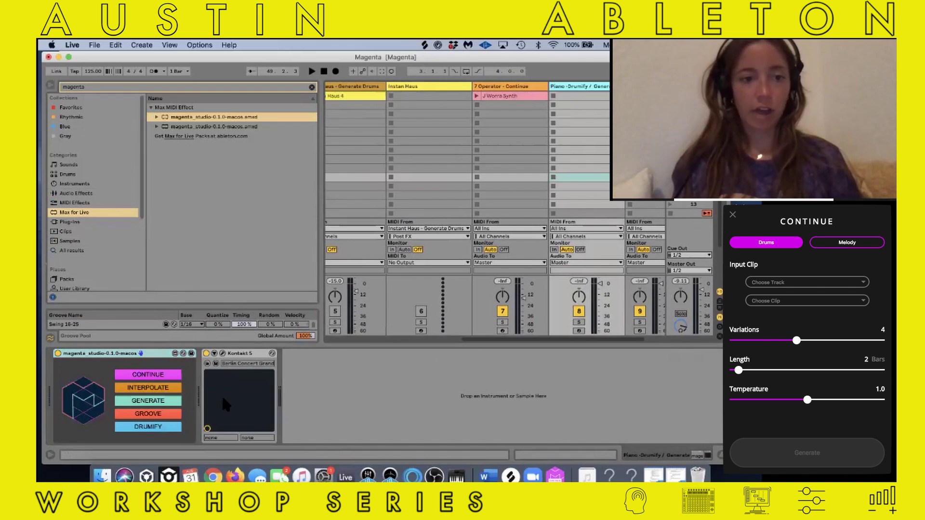
{"action": "left_click", "coordinate": [140, 400]}
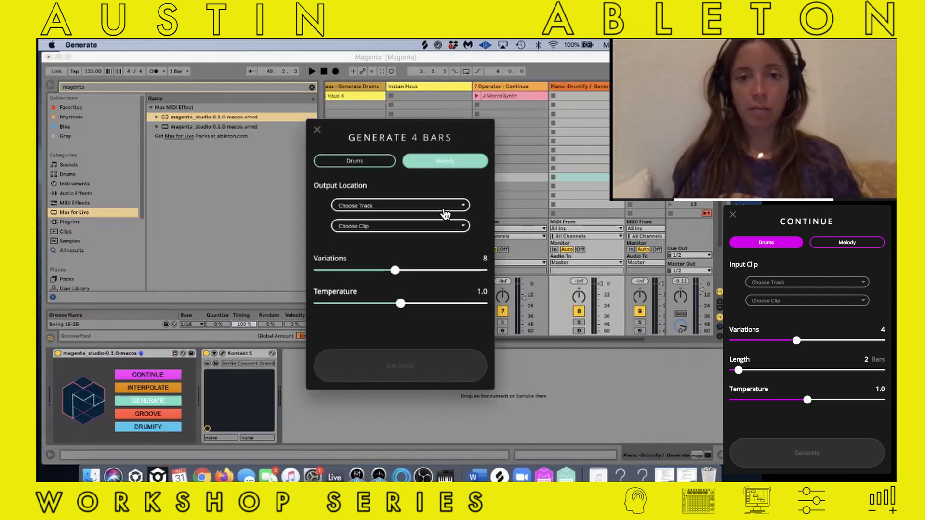
Set the Generate output location to Slot 1 of the Piano -Drumify / Generate track.
{"action": "left_click", "coordinate": [374, 206]}
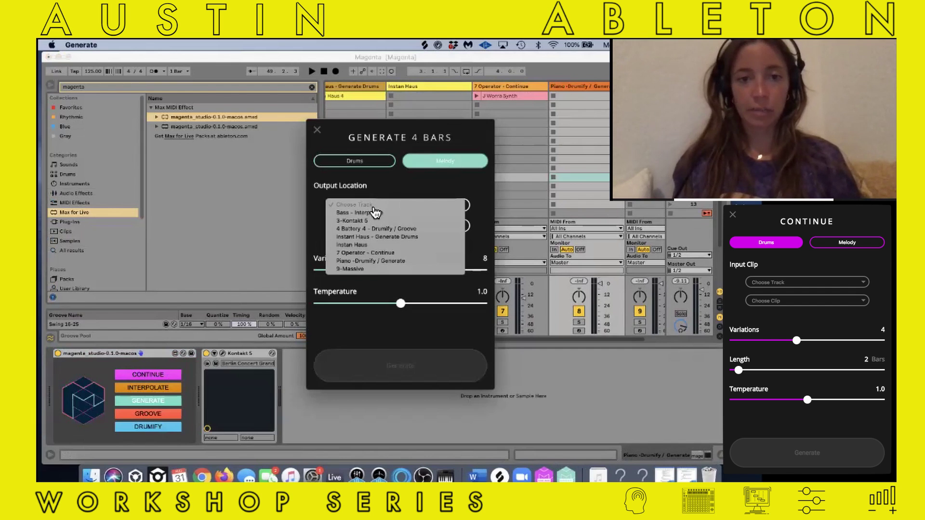
{"action": "left_click", "coordinate": [371, 262]}
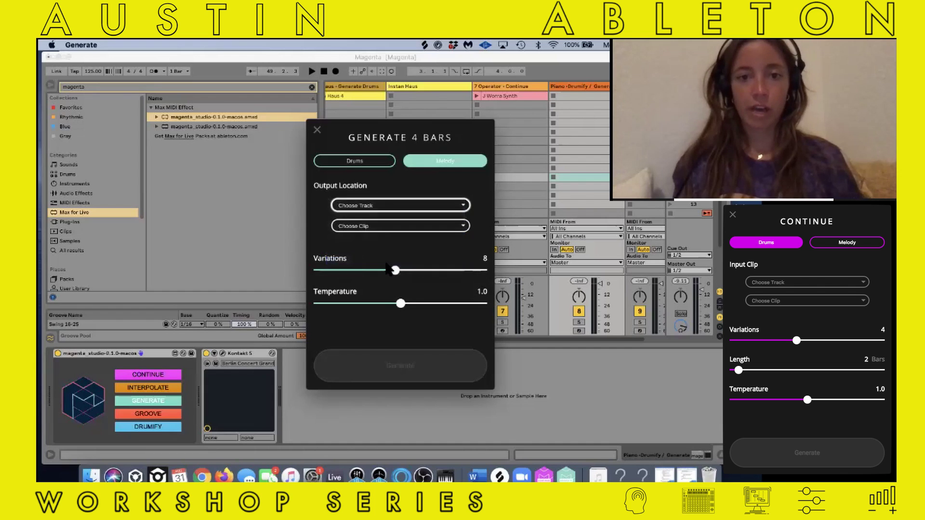
{"action": "left_click", "coordinate": [363, 236]}
{"action": "left_click", "coordinate": [361, 235]}
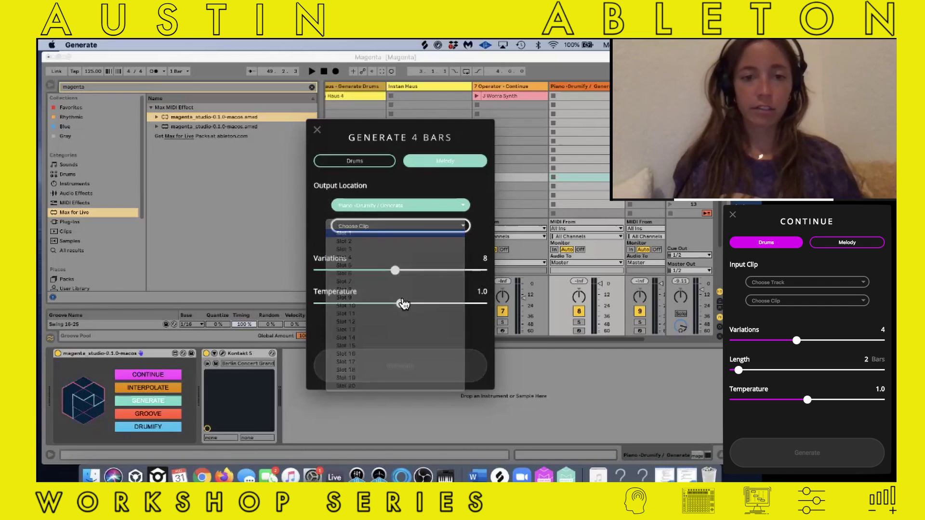
Generate eight 4-bar melody variations at a temperature of 1.3 and play the first one on the piano track.
{"action": "left_click_drag", "start_coordinate": [411, 310], "coordinate": [425, 311]}
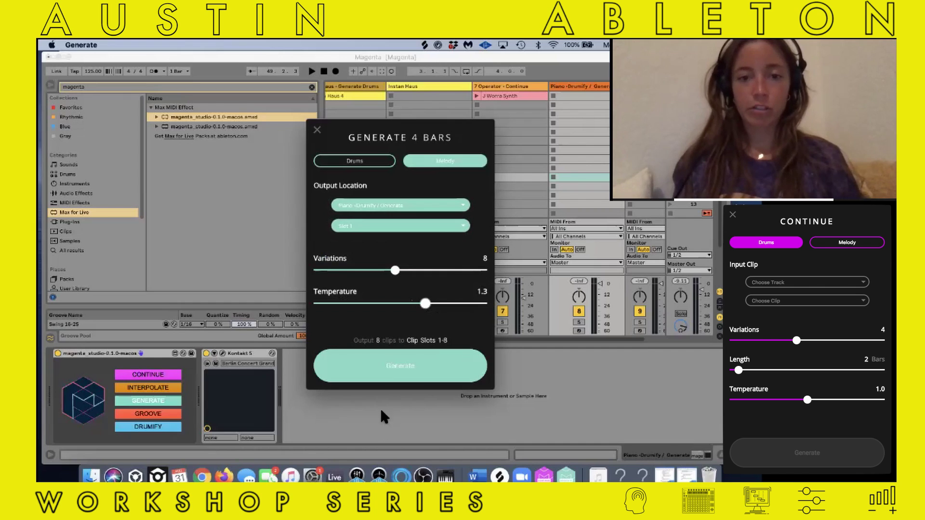
{"action": "left_click", "coordinate": [379, 374]}
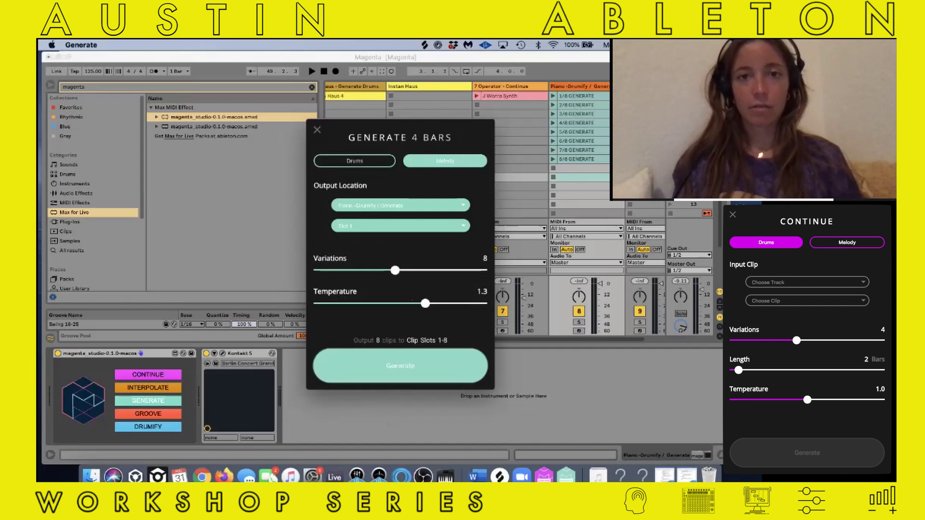
{"action": "left_click", "coordinate": [317, 129]}
{"action": "key", "text": "space"}
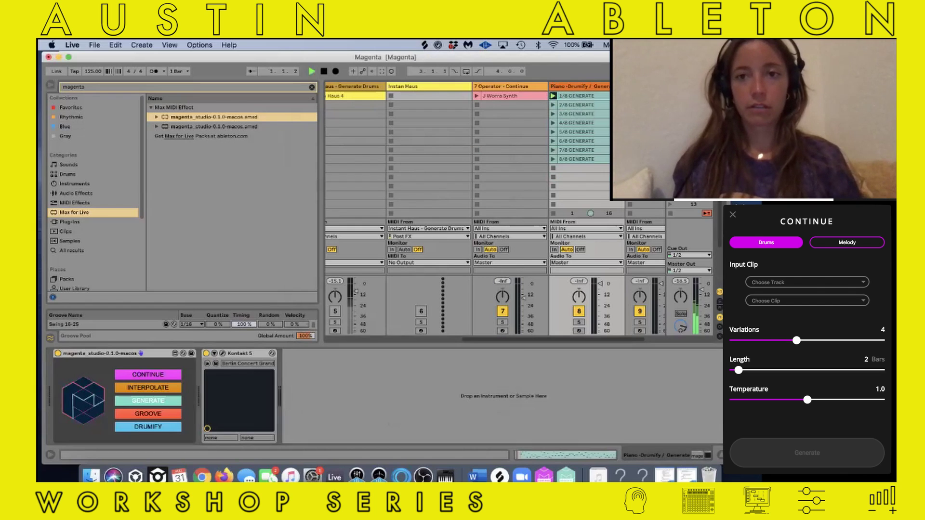
Stop the clip playing on the 3 Kontakt 5 track while the bass continuation keeps looping.
{"action": "scroll", "coordinate": [502, 105], "scroll_direction": "left", "scroll_amount": 5}
{"action": "scroll", "coordinate": [501, 105], "scroll_direction": "left", "scroll_amount": 1}
{"action": "left_click", "coordinate": [447, 105]}
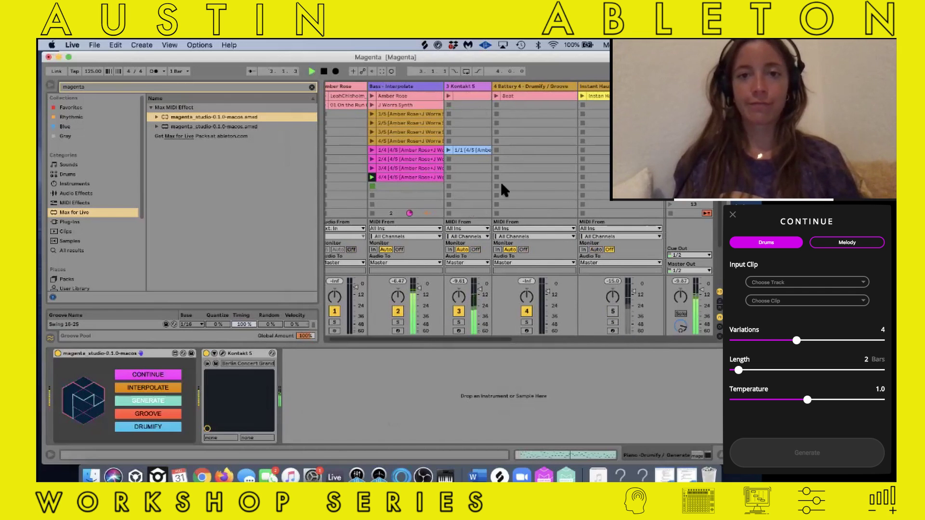
Audition the 2/8 and 3/8 GENERATE clips on the piano track and shorten the 3/8 clip's loop to its first bar.
{"action": "scroll", "coordinate": [481, 167], "scroll_direction": "right", "scroll_amount": 5}
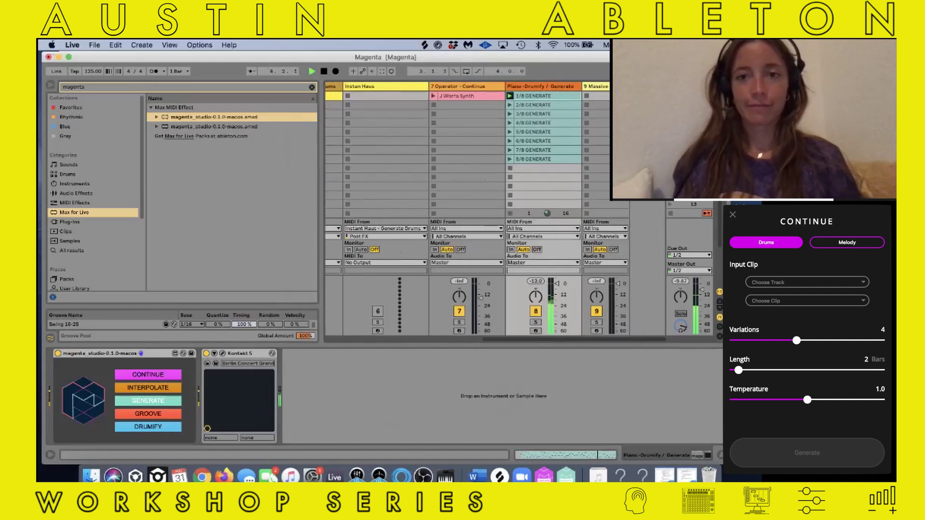
{"action": "key", "text": "shift+Tab"}
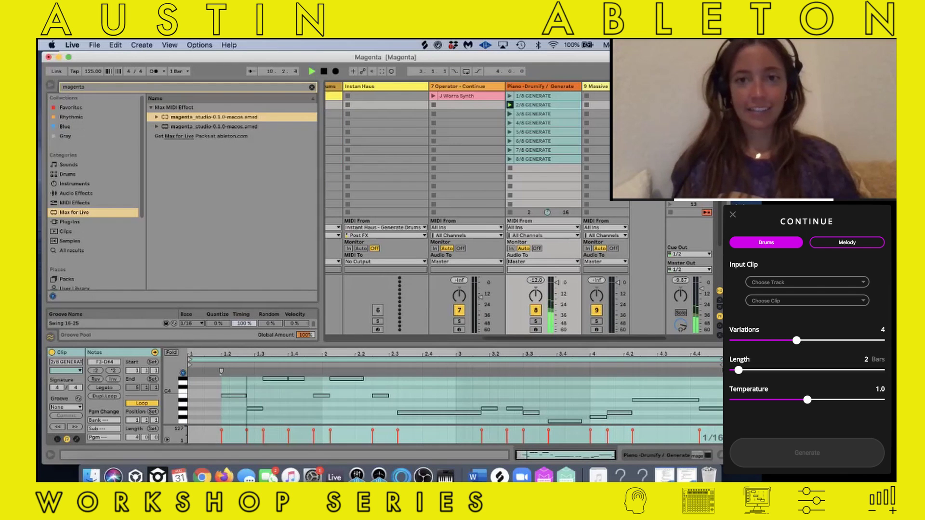
{"action": "left_click", "coordinate": [510, 114]}
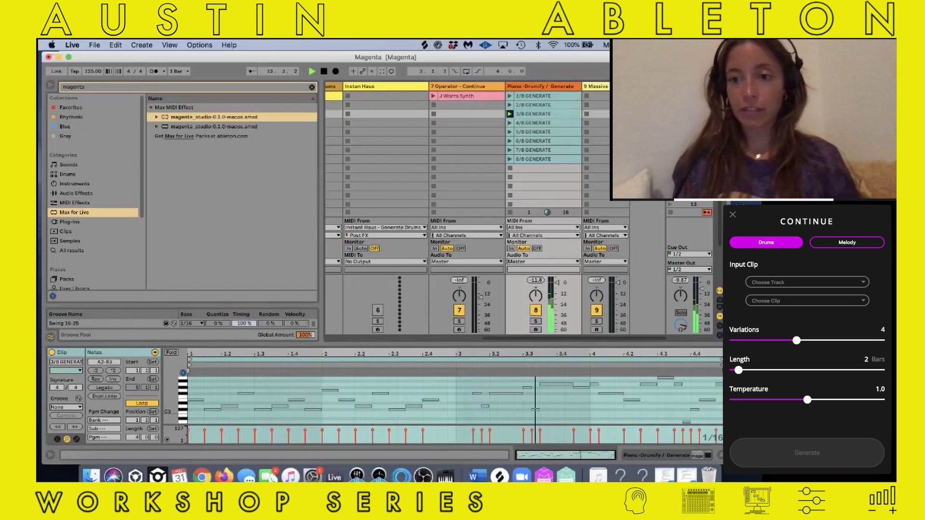
{"action": "left_click_drag", "start_coordinate": [721, 365], "coordinate": [317, 384]}
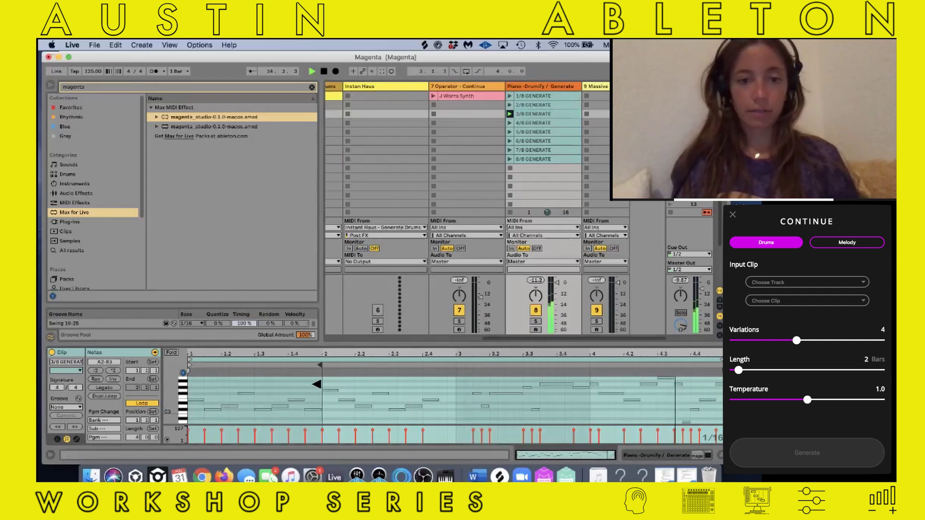
{"action": "left_click_drag", "start_coordinate": [720, 360], "coordinate": [321, 392]}
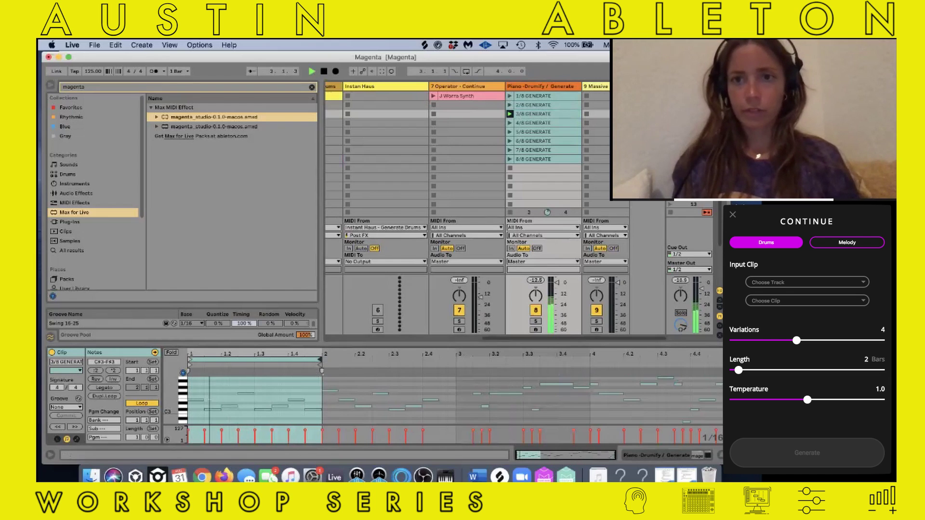
Move the 3/8 GENERATE clip to the same row of the 9 Massive track and show that track's devices.
{"action": "left_click_drag", "start_coordinate": [534, 114], "coordinate": [599, 114]}
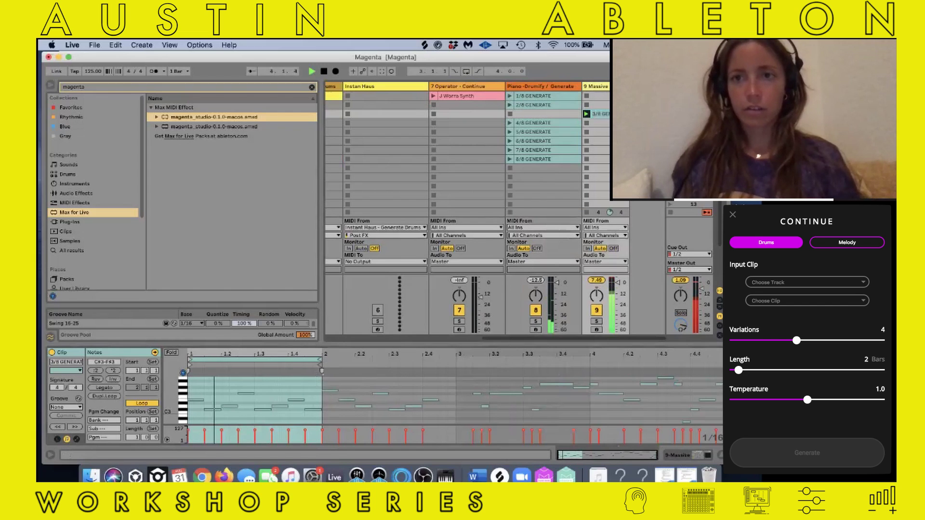
{"action": "key", "text": "shift+Tab"}
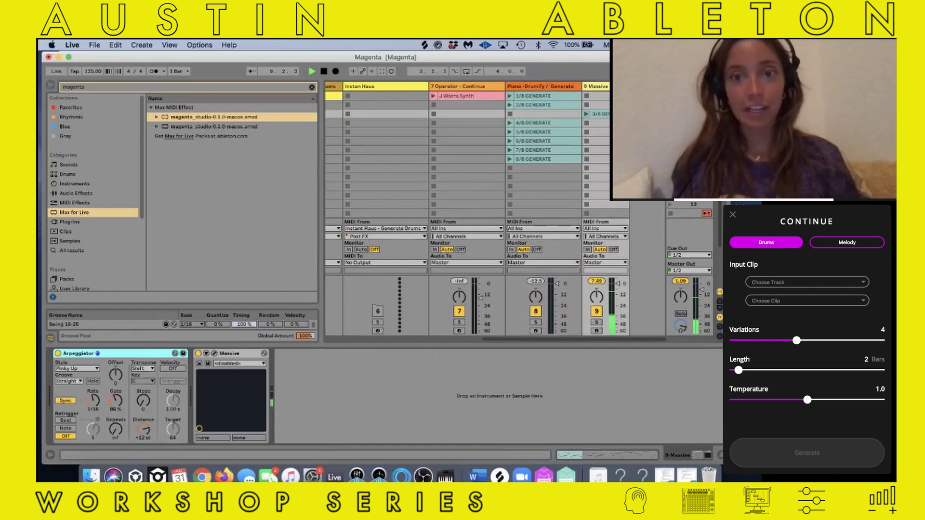
{"action": "scroll", "coordinate": [482, 207], "scroll_direction": "left", "scroll_amount": 5}
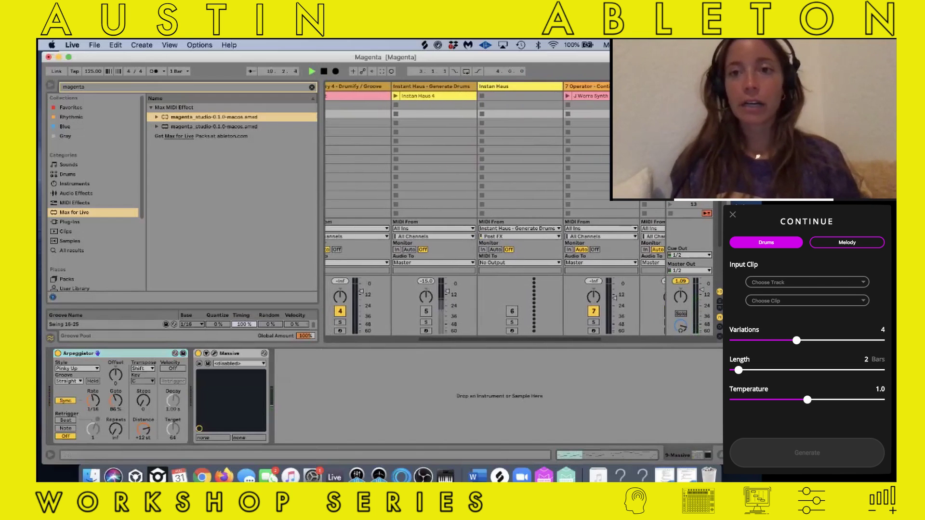